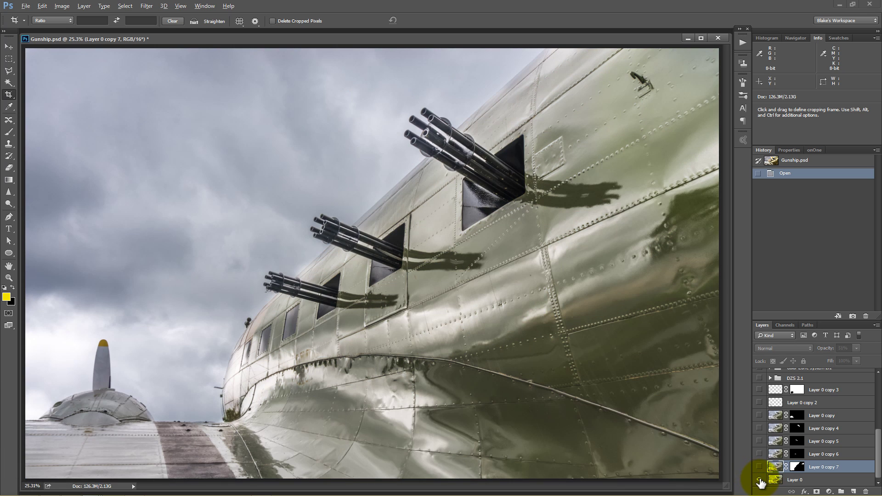
- Toggle the visibility of the layers above Layer 0 to compare the original photo with the edited version
alt+click(760, 480)
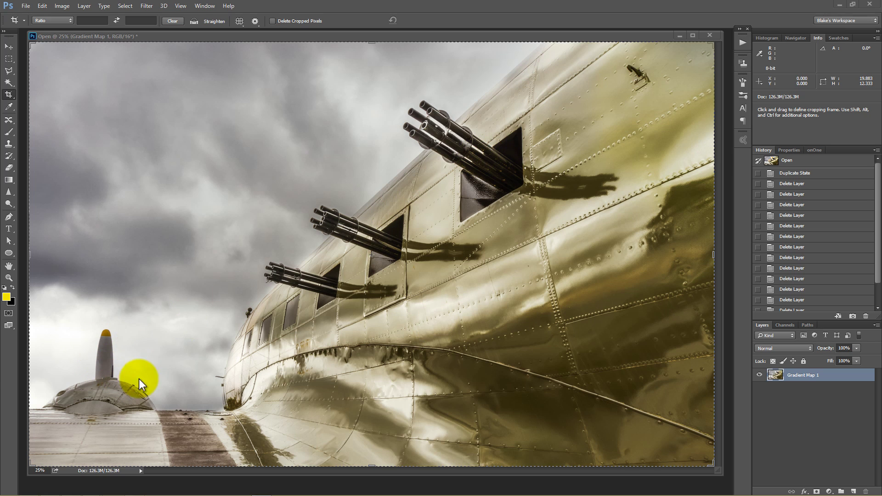
- Duplicate the Gradient Map 1 layer and start the Path Blur filter on the copy
click(775, 376)
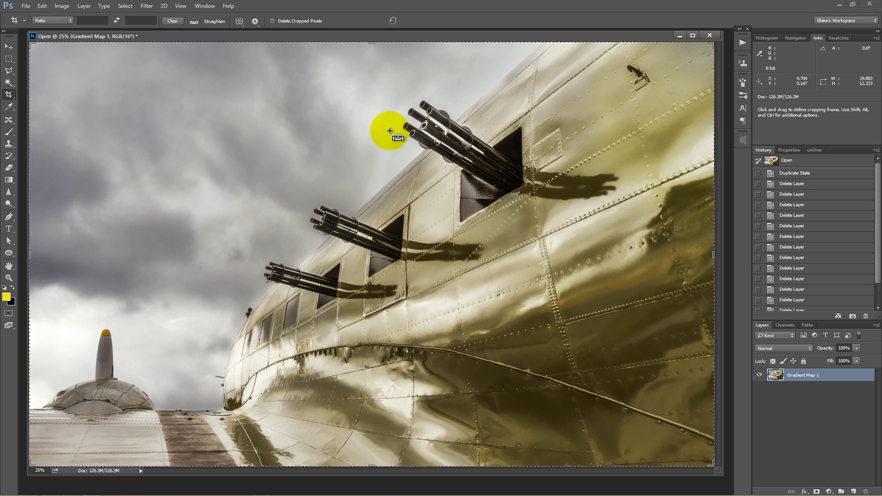
key(ctrl+j)
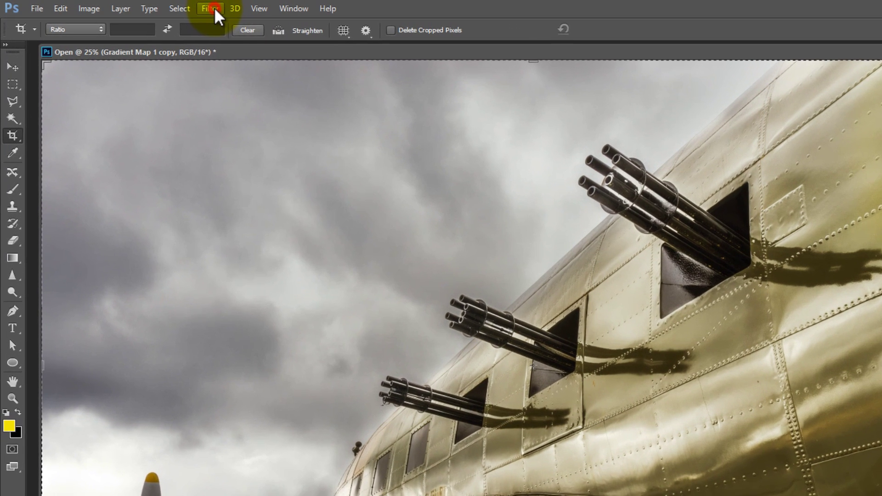
click(177, 6)
mouse_move(238, 164)
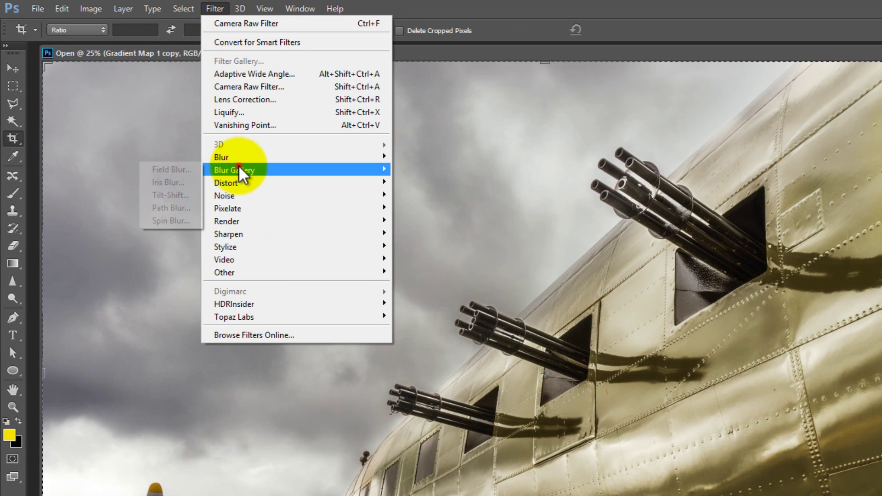
click(174, 208)
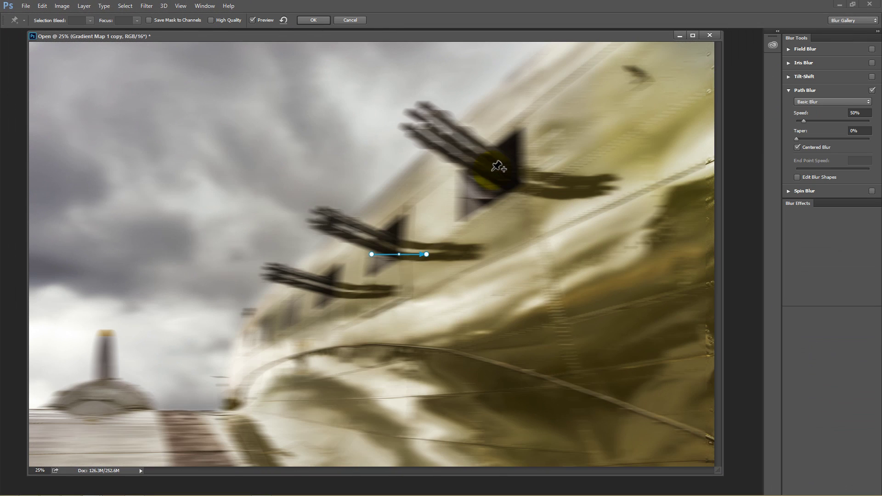
- Try swinging the default blur path downward across the fuselage and bending it into a curve
click(422, 253)
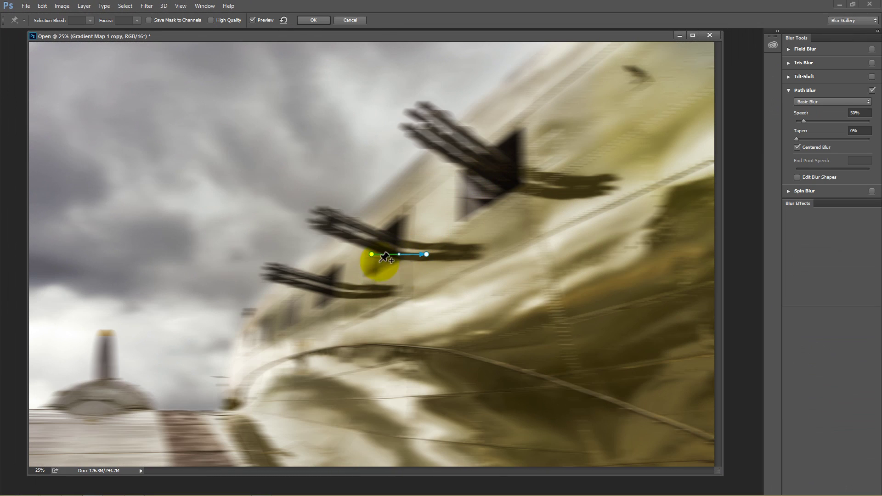
drag(426, 254, 346, 327)
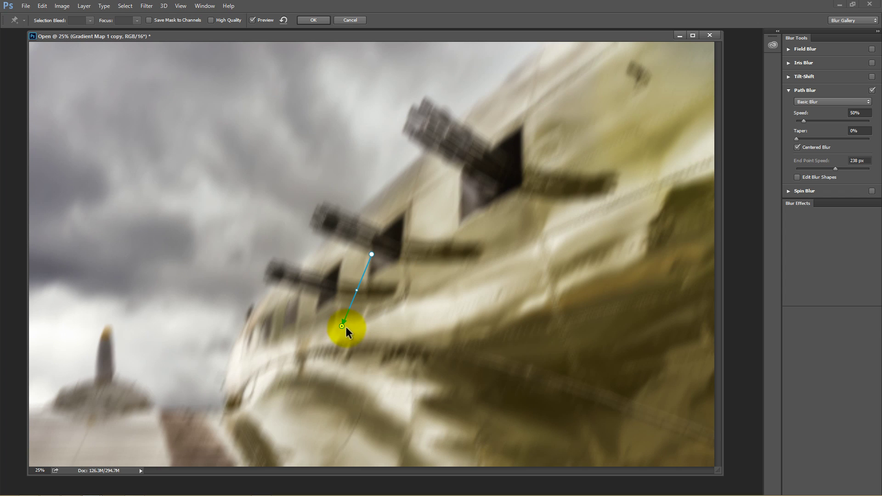
mouse_move(363, 293)
mouse_down()
mouse_move(457, 297)
mouse_move(467, 380)
mouse_move(264, 431)
mouse_move(193, 236)
mouse_move(313, 157)
mouse_move(210, 200)
mouse_move(176, 327)
mouse_move(169, 239)
mouse_move(172, 294)
mouse_move(282, 262)
mouse_move(333, 264)
mouse_move(371, 290)
mouse_up()
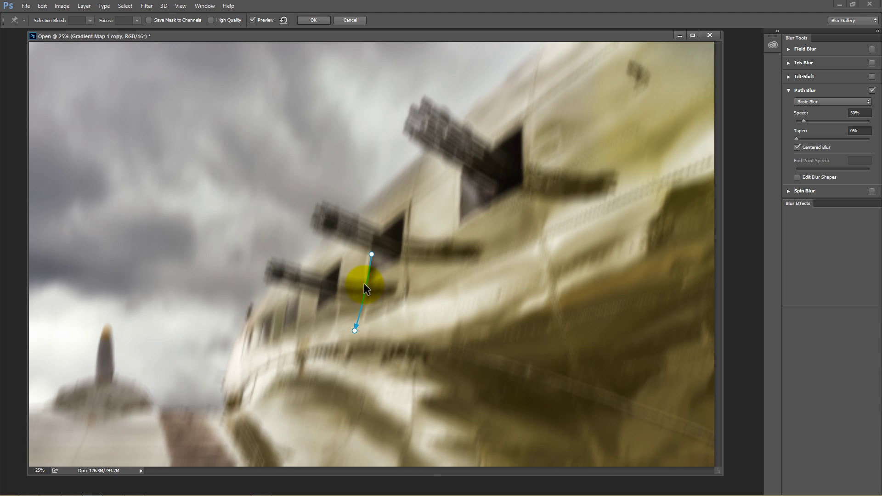
- Shape the blur path into an arch over the propeller, peaking at the blade tip and ending on either side of the engine, and apply the blur
click(365, 287)
drag(369, 283, 151, 400)
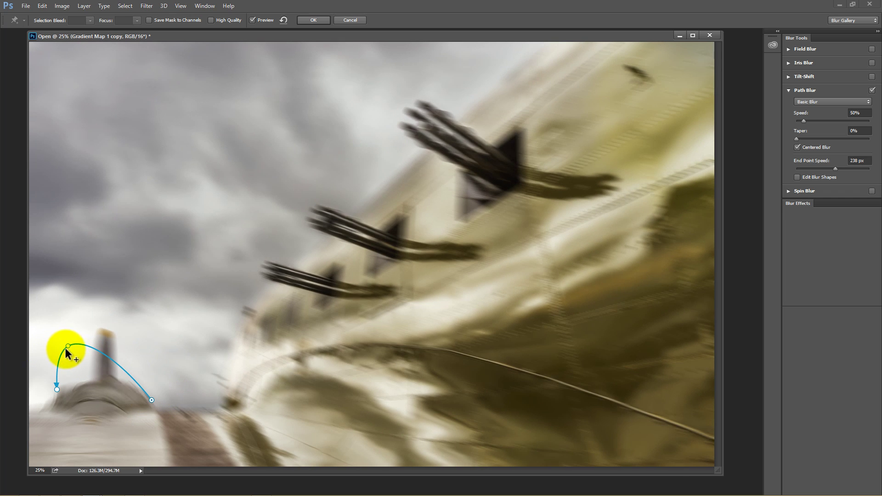
drag(74, 345, 107, 323)
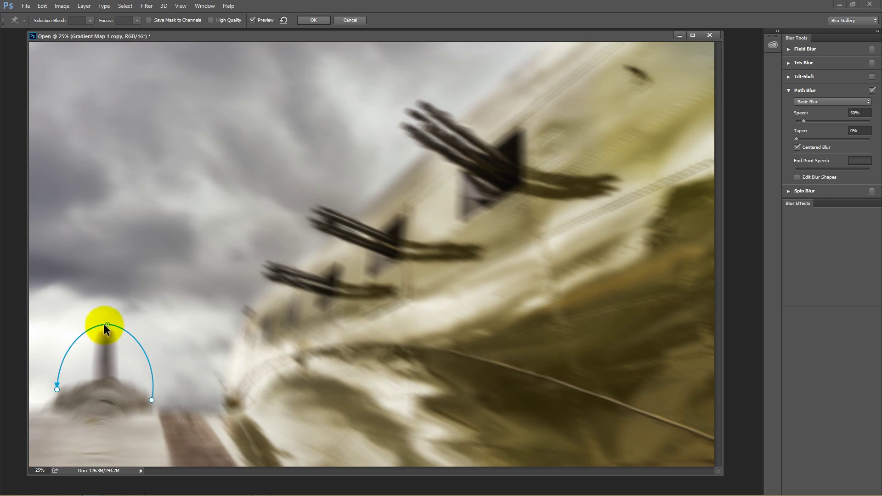
mouse_move(57, 386)
mouse_down()
mouse_move(70, 365)
mouse_move(88, 358)
mouse_move(41, 376)
mouse_move(70, 367)
mouse_move(52, 376)
mouse_up()
drag(106, 324, 106, 327)
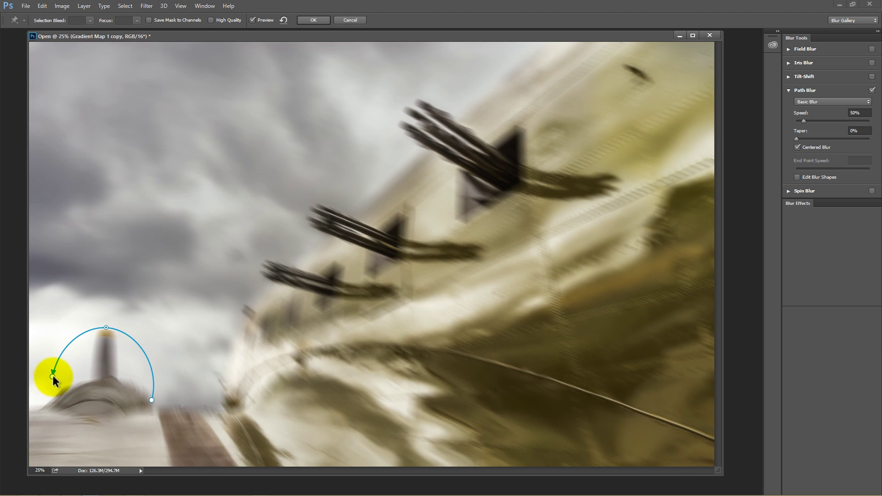
drag(53, 377, 46, 391)
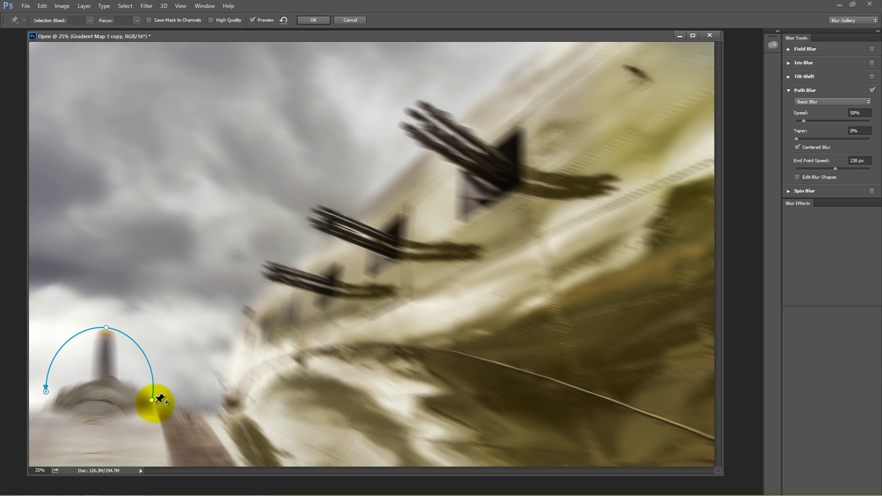
mouse_move(150, 401)
mouse_down()
mouse_move(167, 392)
mouse_move(160, 396)
mouse_up()
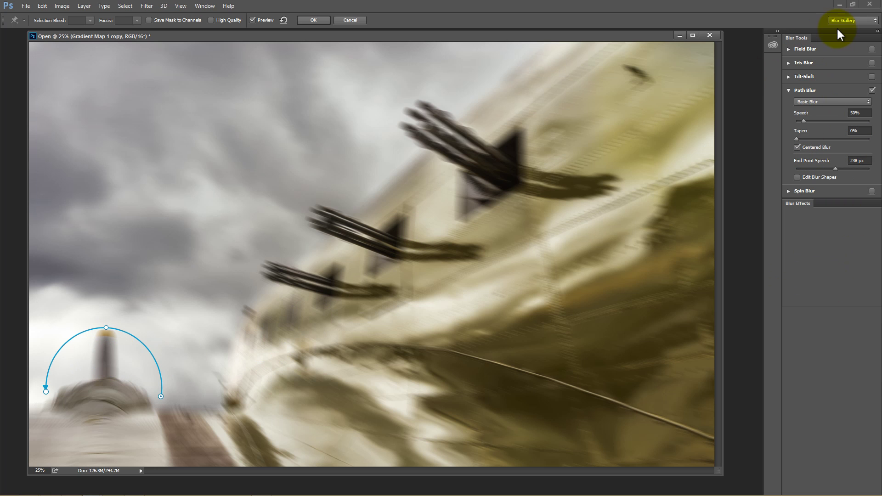
click(324, 18)
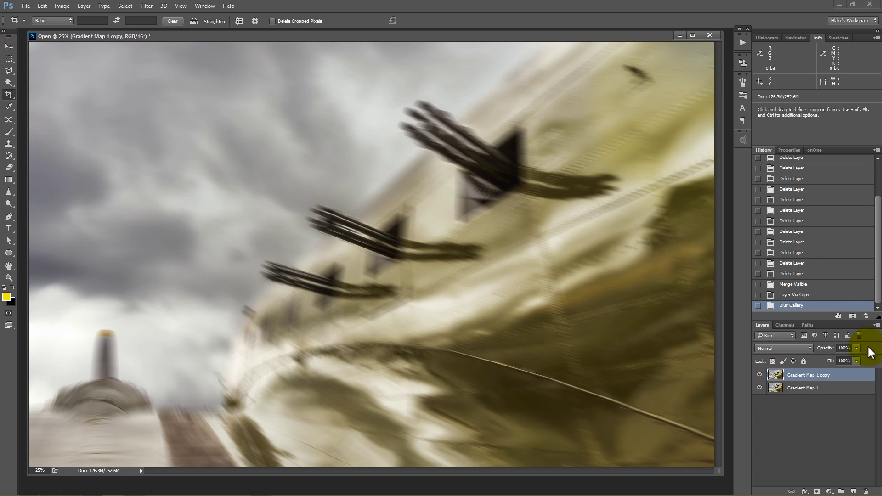
- Add a layer mask to the blurred Gradient Map 1 copy layer and invert it to black
click(816, 491)
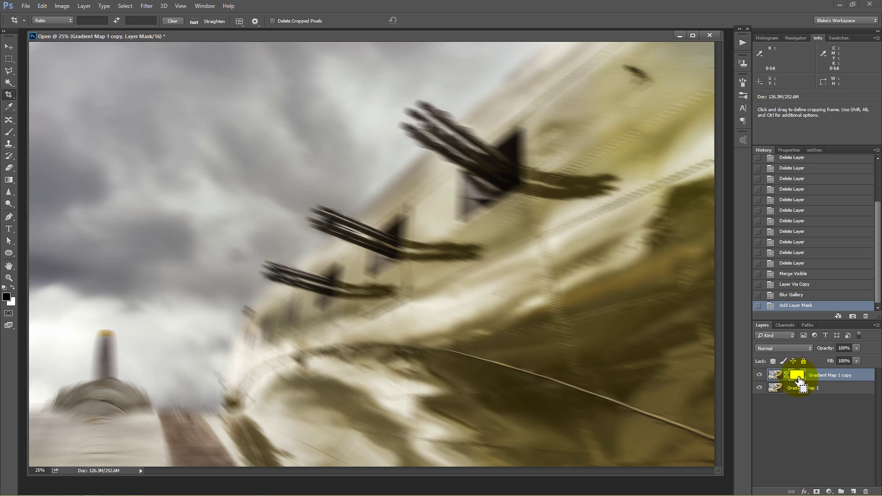
key(ctrl+i)
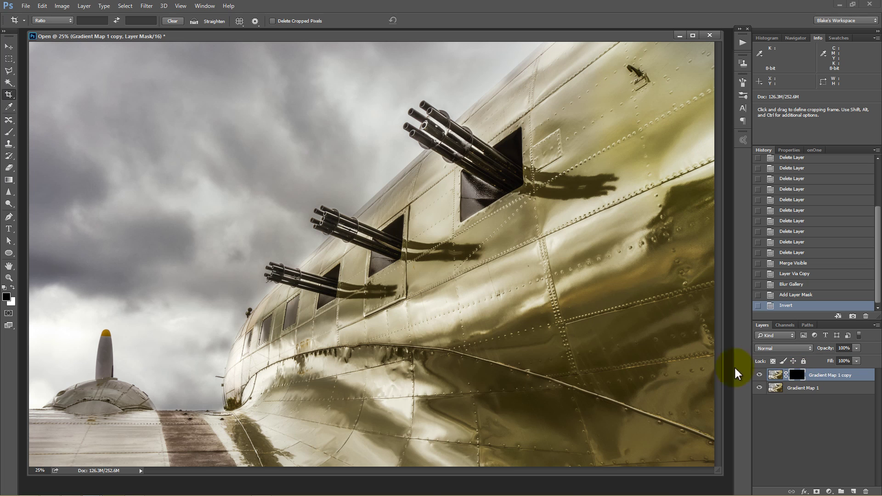
- Paint white on the mask over the propeller blade with a brush reduced to 150 px to reveal its blur
key(b)
key(bracketleft)
key(bracketleft)
key(bracketleft)
key(bracketleft)
key(bracketleft)
key(bracketleft)
key(bracketleft)
key(bracketleft)
key(bracketleft)
key(bracketleft)
key(bracketleft)
key(bracketleft)
key(bracketleft)
key(bracketleft)
key(bracketleft)
key(bracketleft)
key(bracketleft)
key(bracketleft)
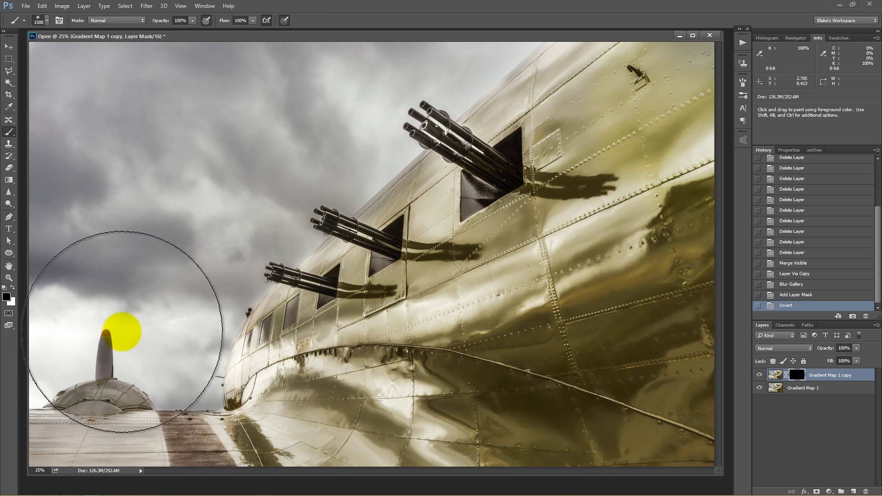
key(bracketleft)
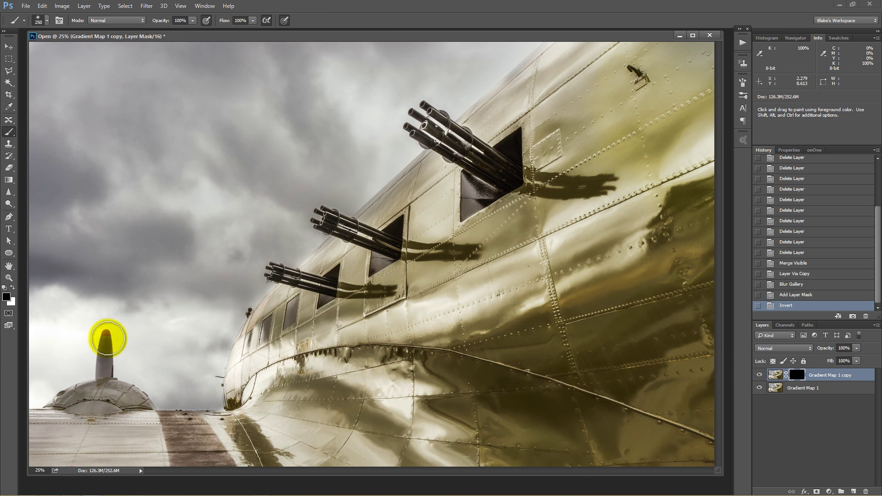
drag(105, 332, 107, 364)
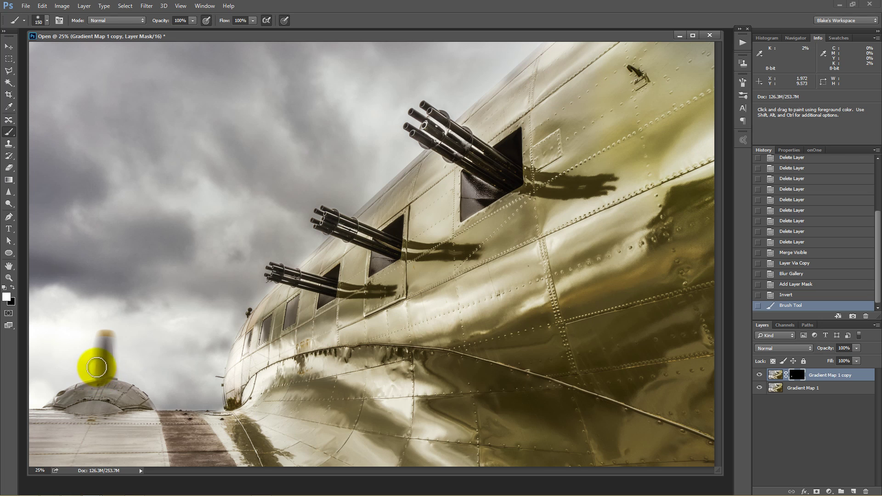
mouse_move(100, 373)
mouse_down()
mouse_move(114, 362)
mouse_move(108, 331)
mouse_move(101, 337)
mouse_move(133, 387)
mouse_move(140, 336)
mouse_up()
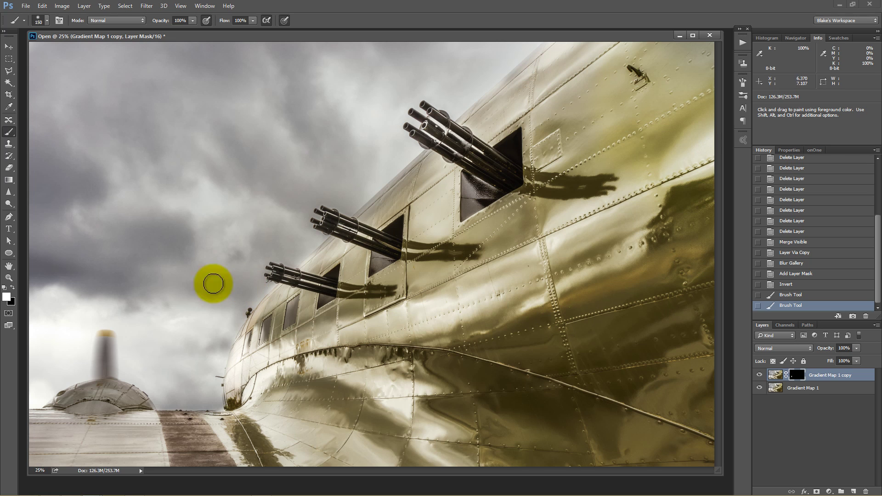
- Select a rectangle around the blurred propeller blade and copy it to a new layer
key(m)
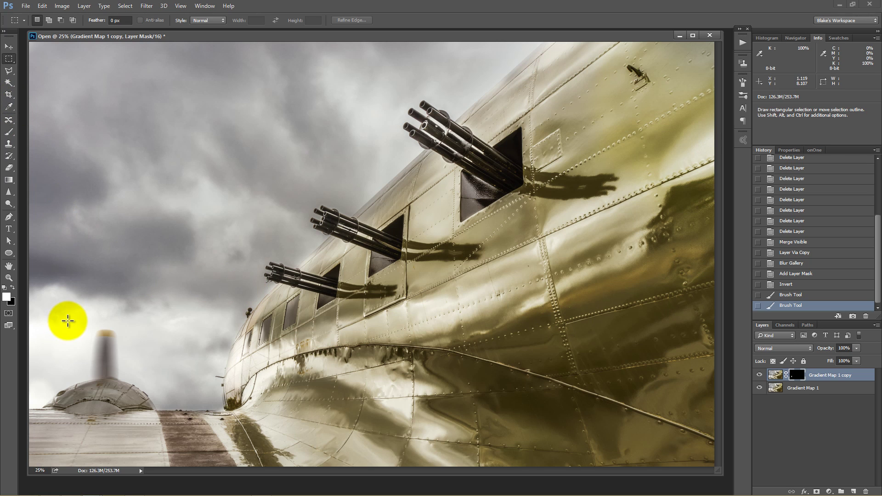
drag(65, 316, 140, 394)
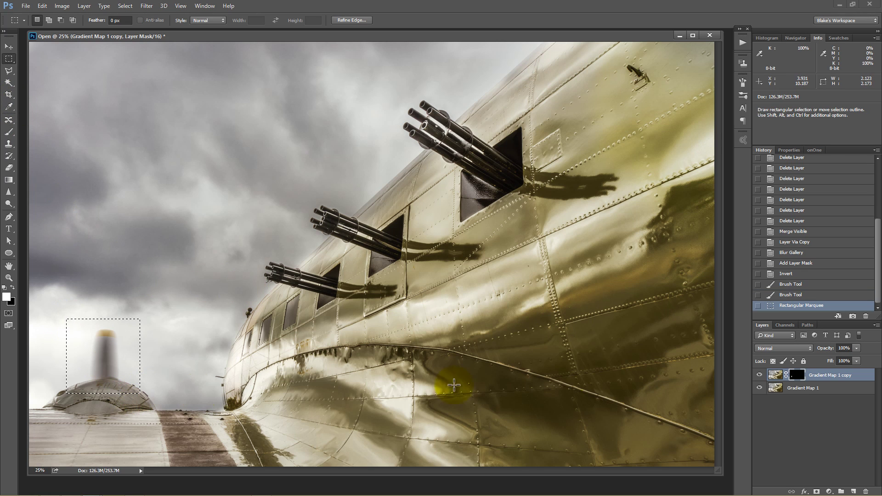
key(ctrl+j)
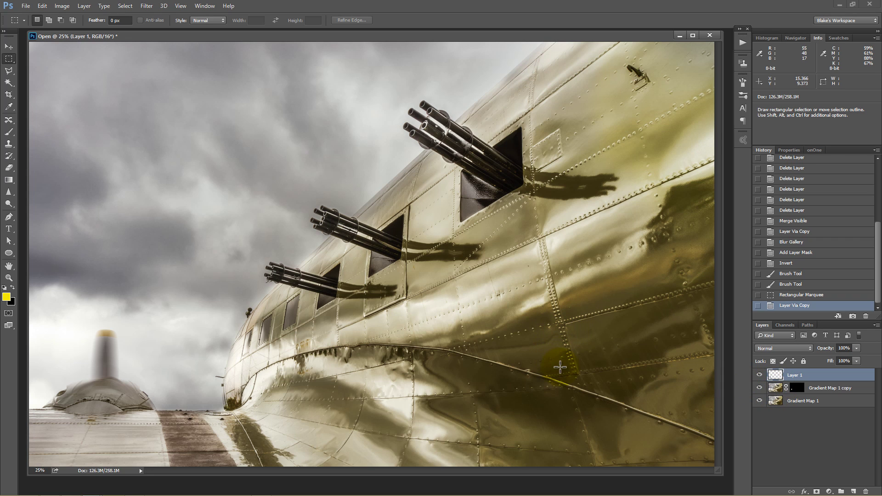
- Rotate the copied blade about 36.5° clockwise and place it to the right of the original on the engine hub
key(ctrl+t)
drag(125, 341, 158, 340)
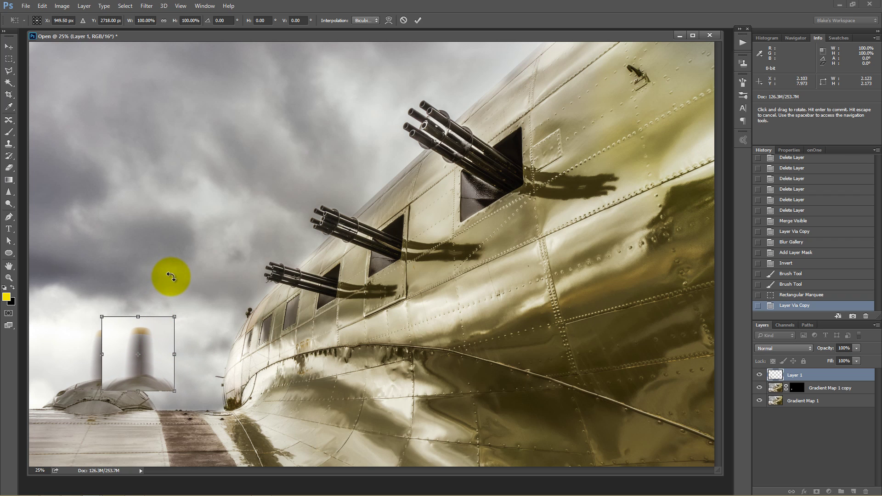
drag(170, 275, 223, 309)
drag(75, 329, 144, 359)
mouse_move(157, 296)
mouse_down()
mouse_move(164, 302)
mouse_move(142, 299)
mouse_up()
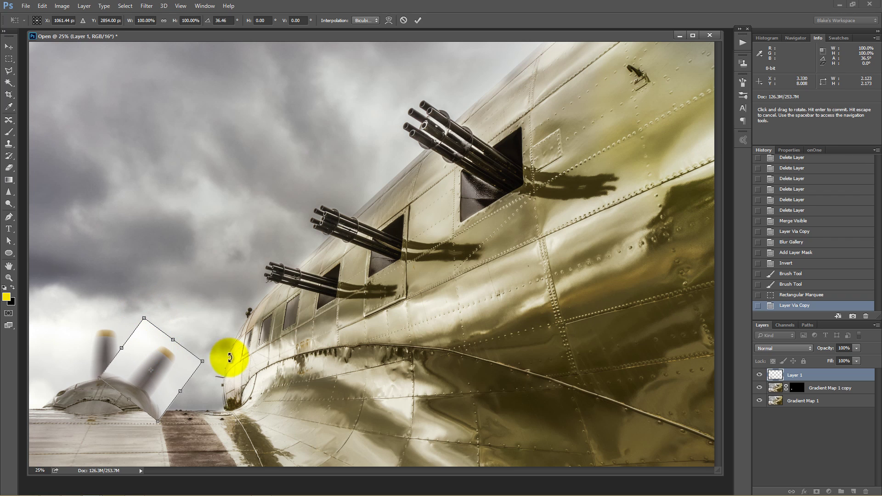
key(Return)
key(m)
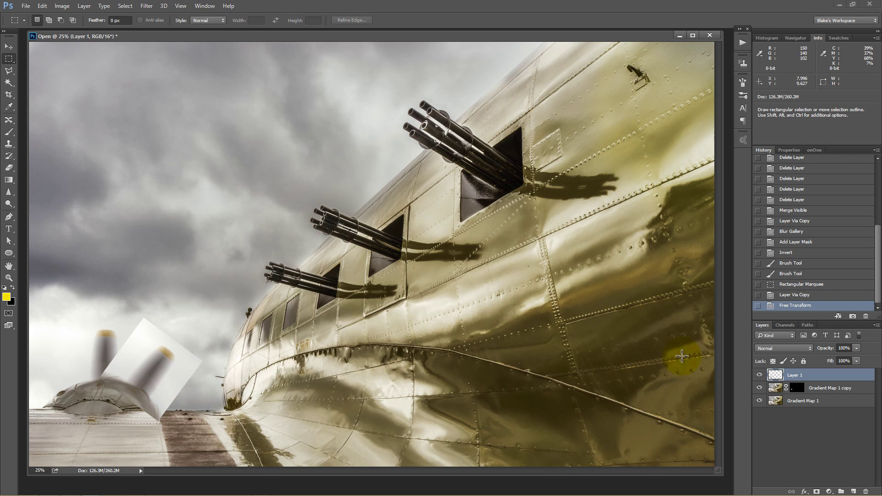
- Add an inverted black mask to Layer 1 and paint white over the rotated blade, enlarging the brush to 300 px
click(816, 491)
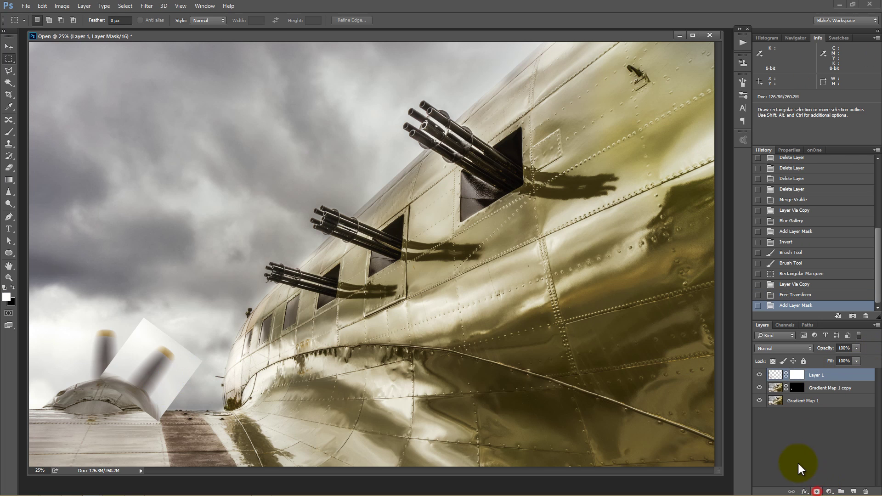
key(ctrl+i)
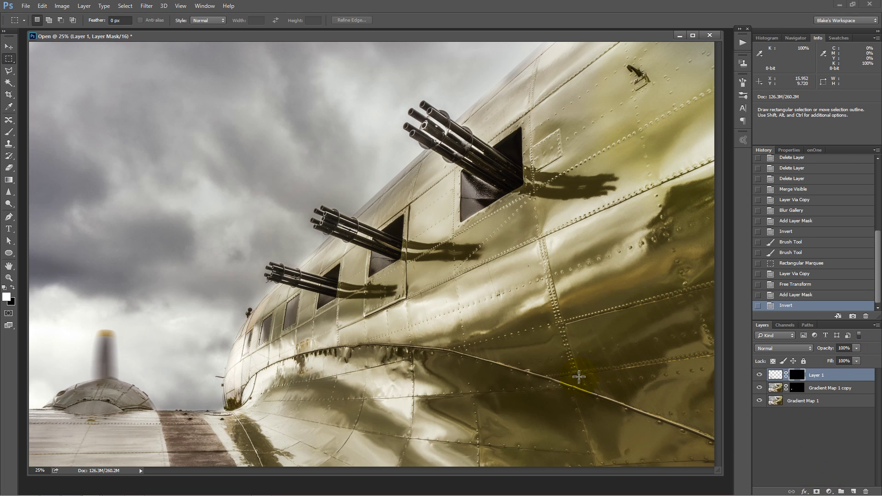
key(b)
mouse_move(173, 380)
mouse_down()
mouse_move(137, 387)
mouse_move(149, 385)
mouse_move(142, 374)
mouse_move(166, 366)
mouse_move(157, 356)
mouse_move(138, 373)
mouse_move(147, 387)
mouse_move(236, 396)
mouse_up()
key(bracketright)
key(bracketright)
key(bracketright)
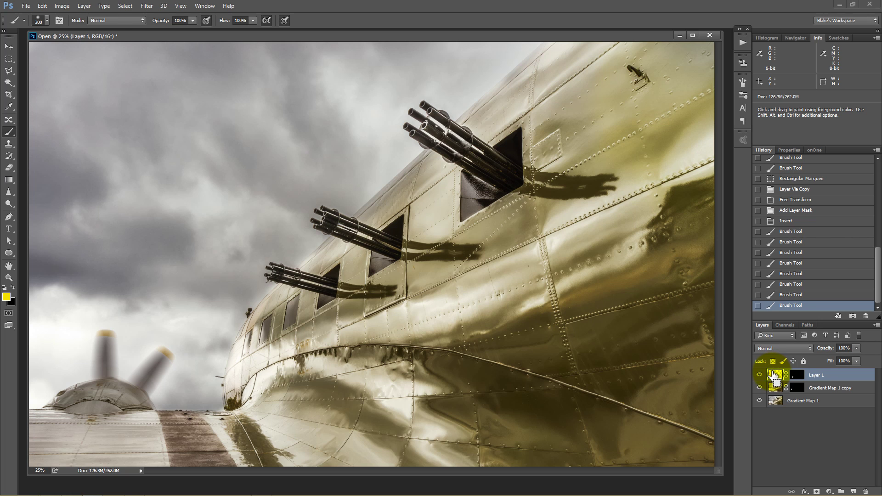
- Duplicate Layer 1, flip the copy horizontally and position it as a third blade on the left side of the hub
key(ctrl+j)
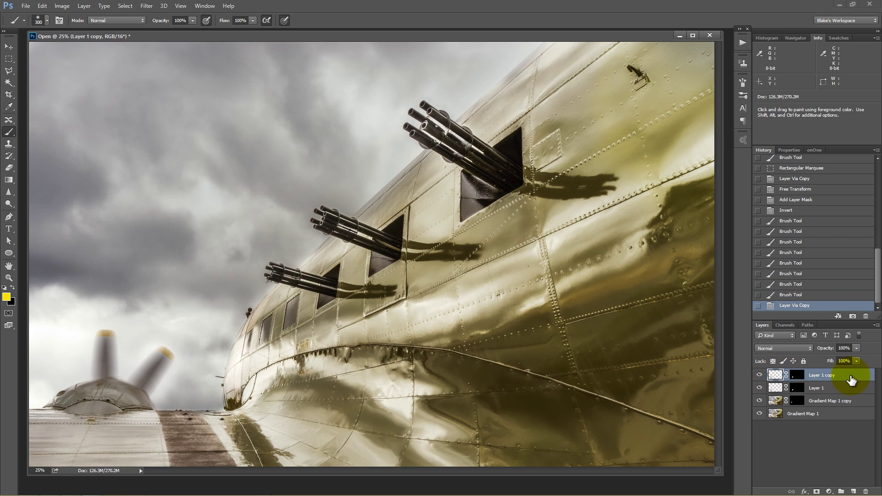
key(ctrl+t)
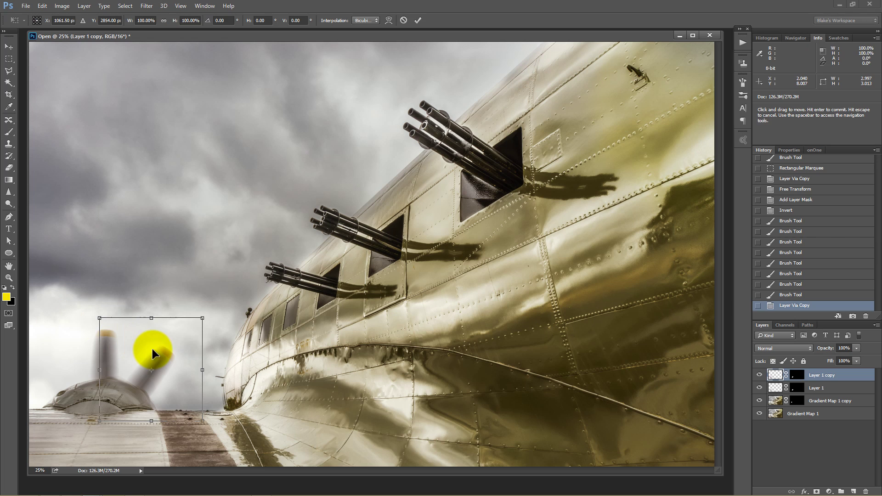
right_click(155, 348)
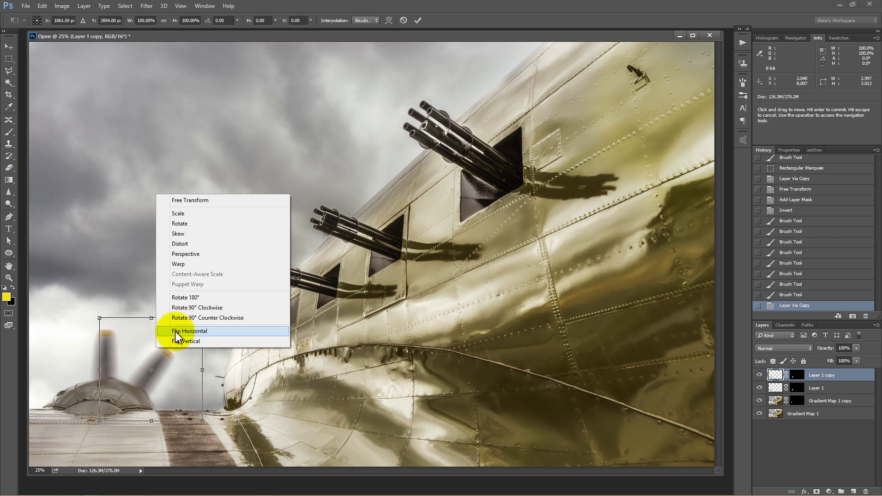
click(170, 332)
drag(158, 354, 65, 353)
key(Return)
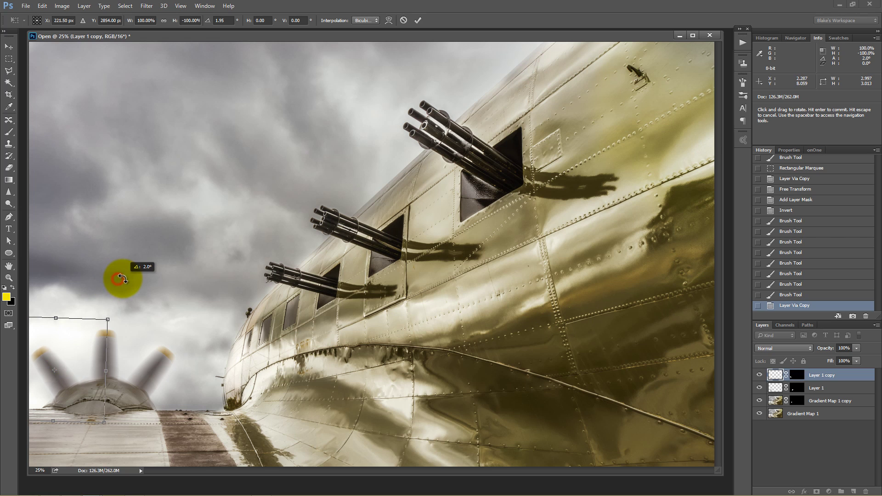
key(b)
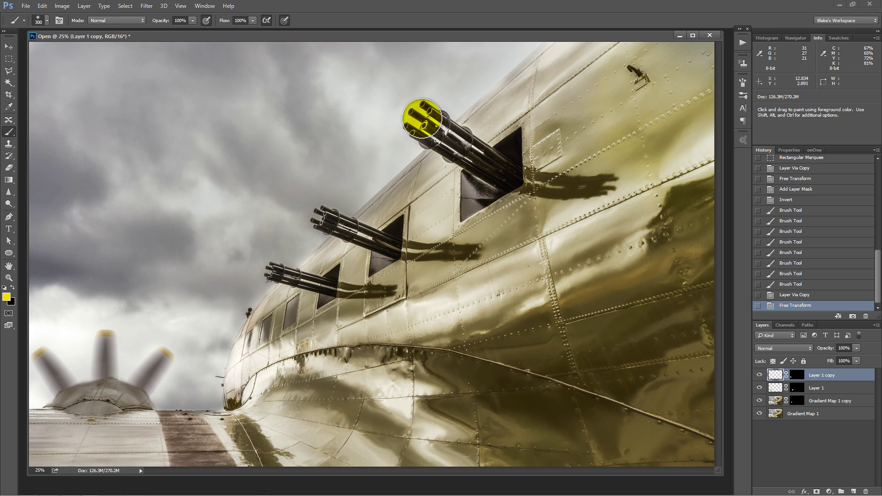
- Duplicate the Gradient Map 1 layer and start a Path Blur on the copy
click(776, 413)
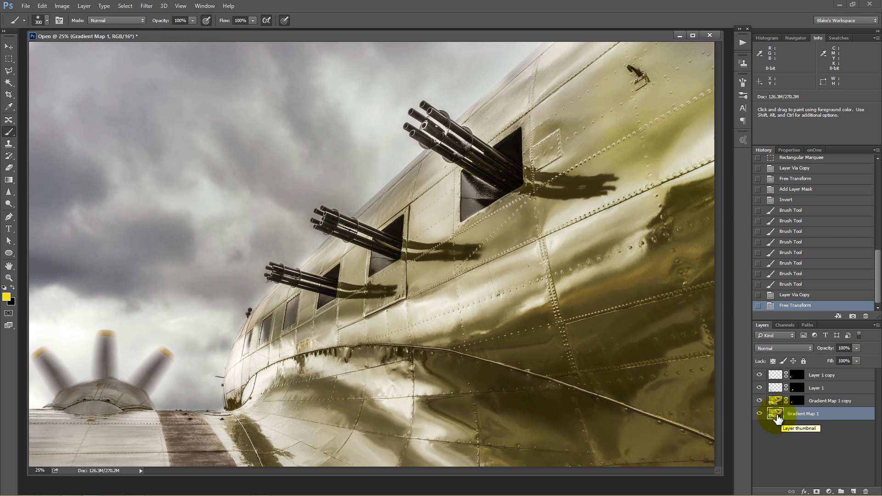
drag(776, 416, 777, 417)
key(ctrl+j)
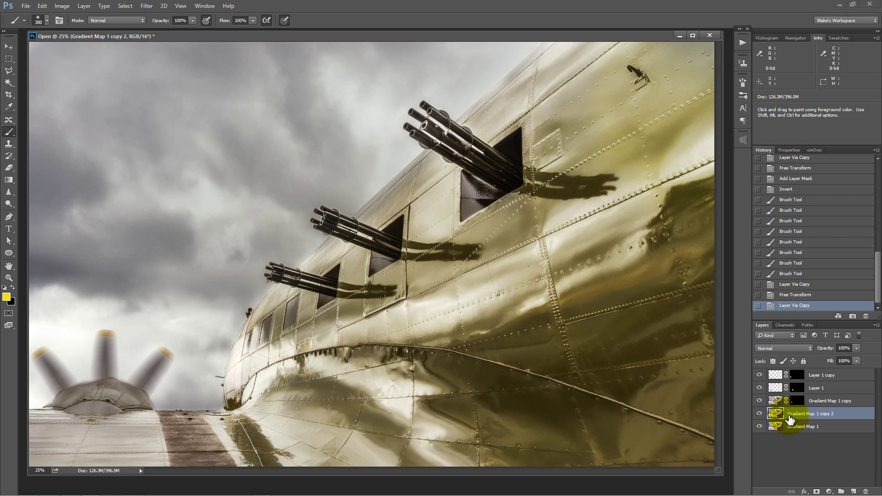
click(143, 6)
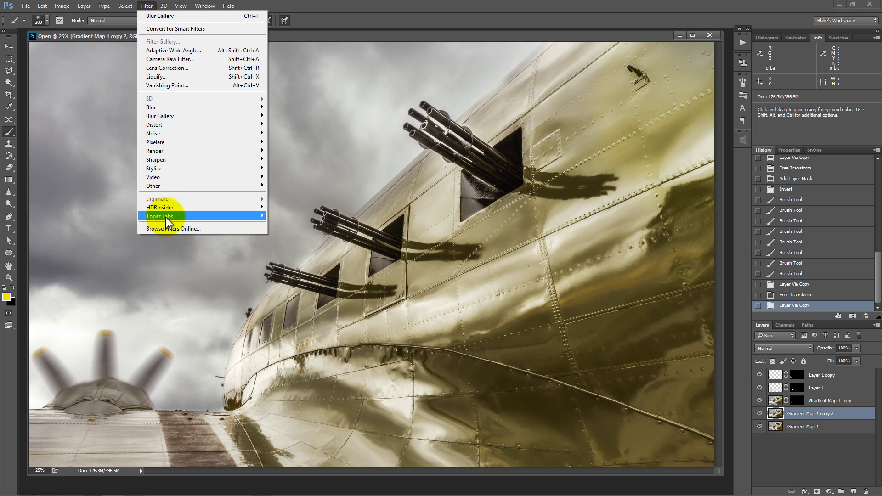
mouse_move(158, 117)
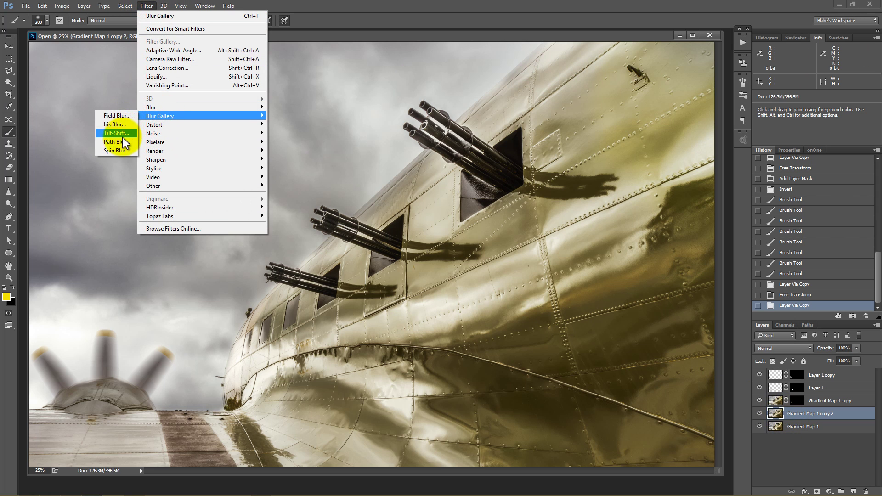
click(117, 142)
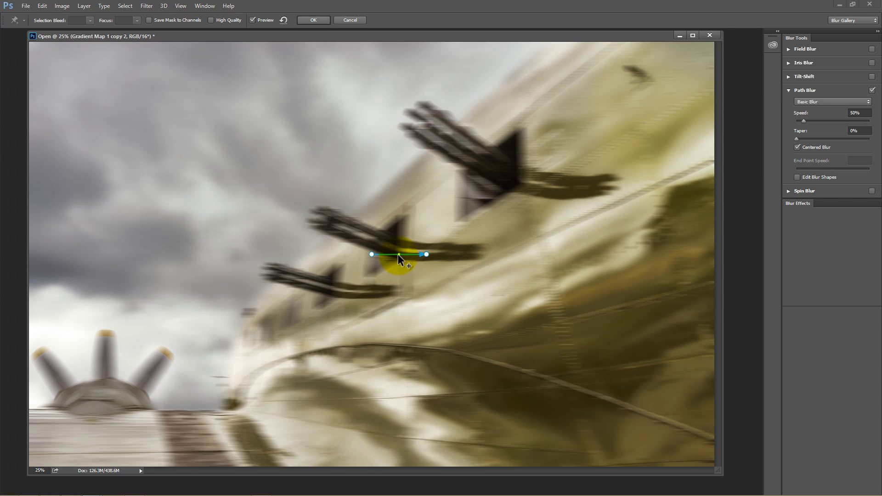
- Move the default blur path to the nearest gun's muzzle and bend it into an arc around the muzzle's upper-left rim
drag(401, 254, 439, 104)
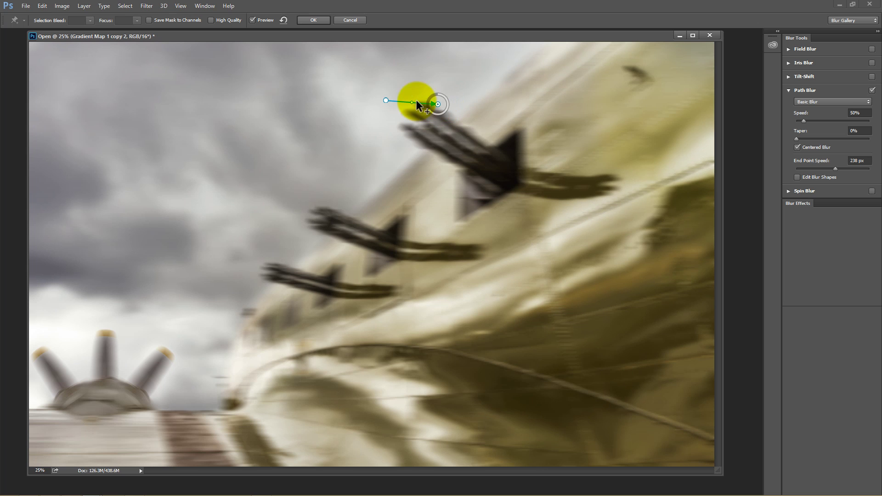
drag(385, 99, 408, 107)
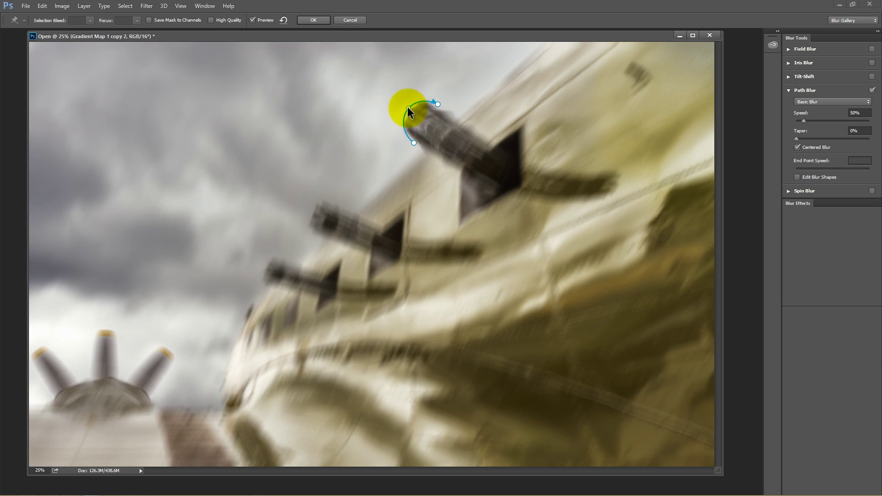
click(413, 143)
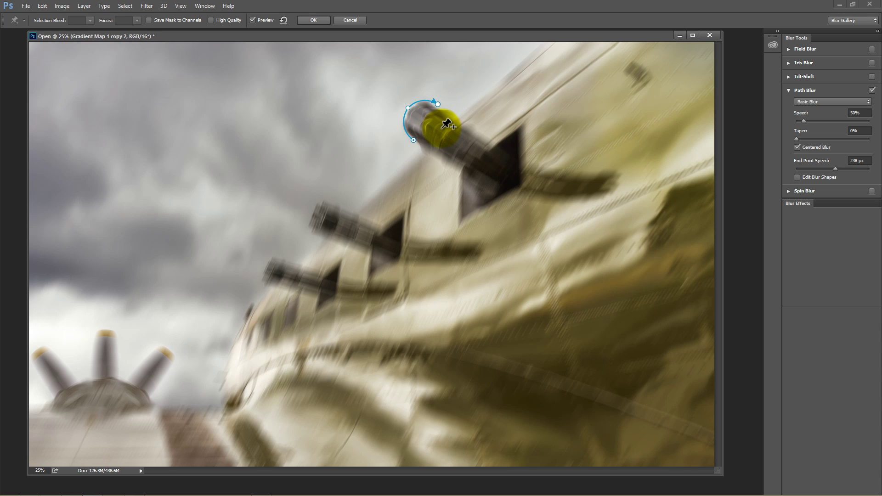
- Draw a second curved blur path around the muzzle's lower-right rim to complete the circle, and apply the Path Blur
click(441, 128)
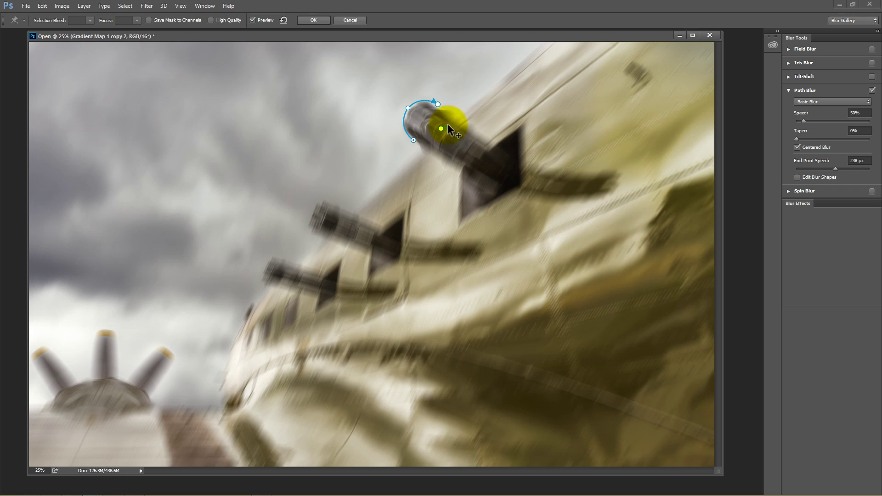
click(447, 110)
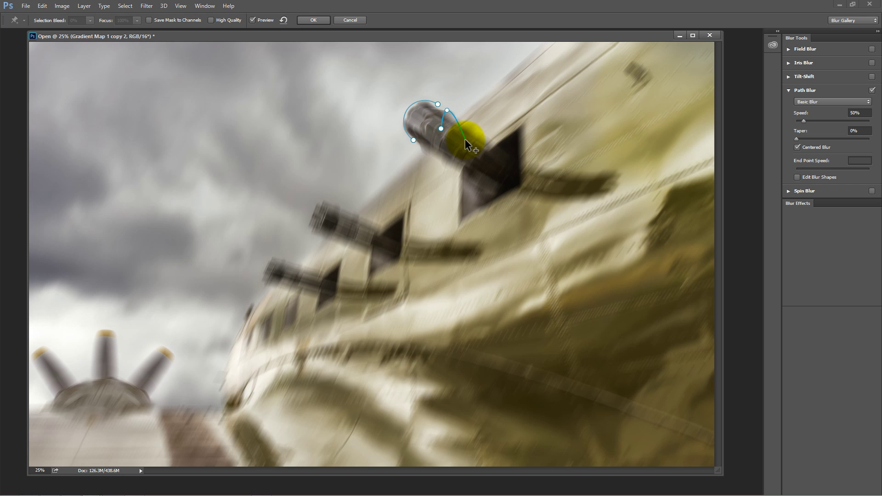
click(468, 137)
click(446, 111)
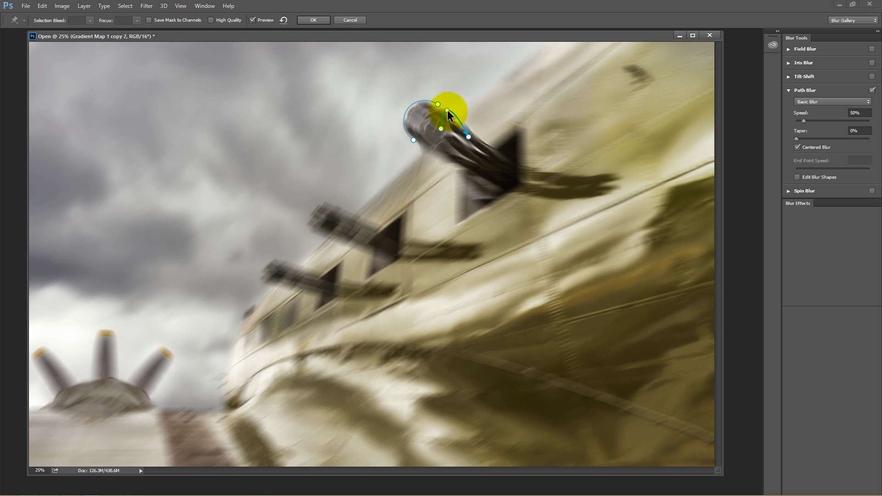
drag(448, 111, 424, 143)
click(468, 137)
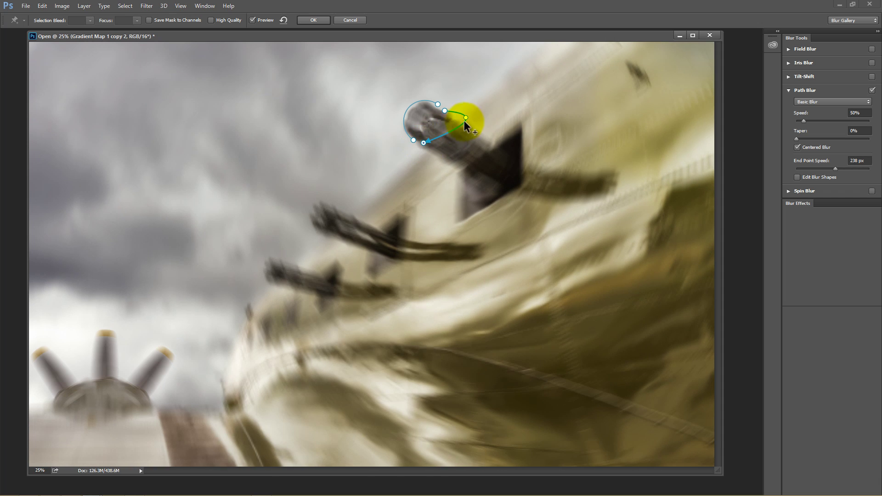
drag(465, 117, 445, 136)
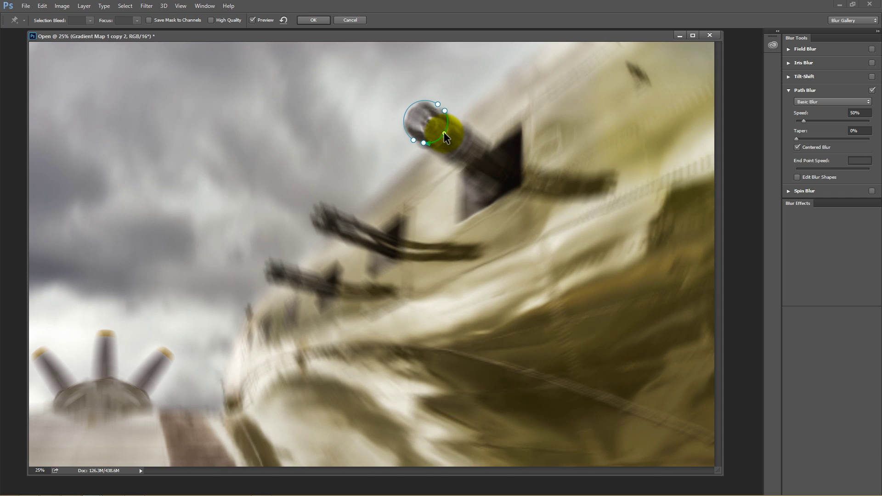
click(422, 143)
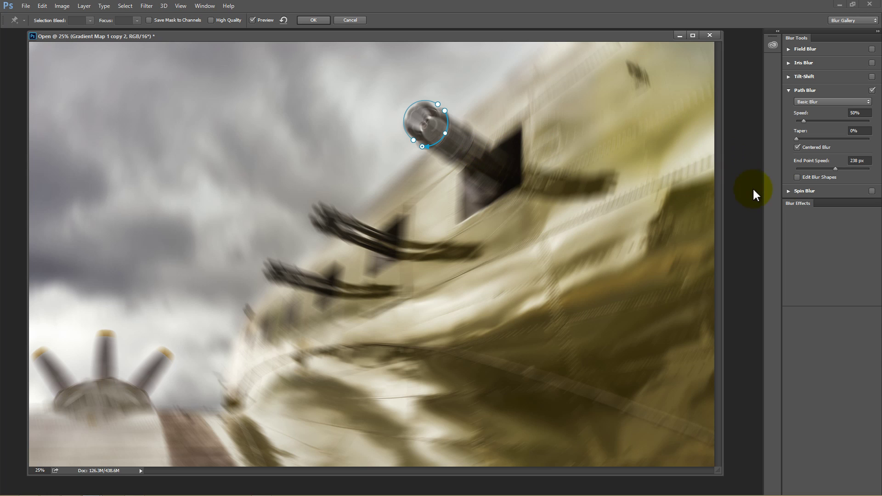
click(314, 20)
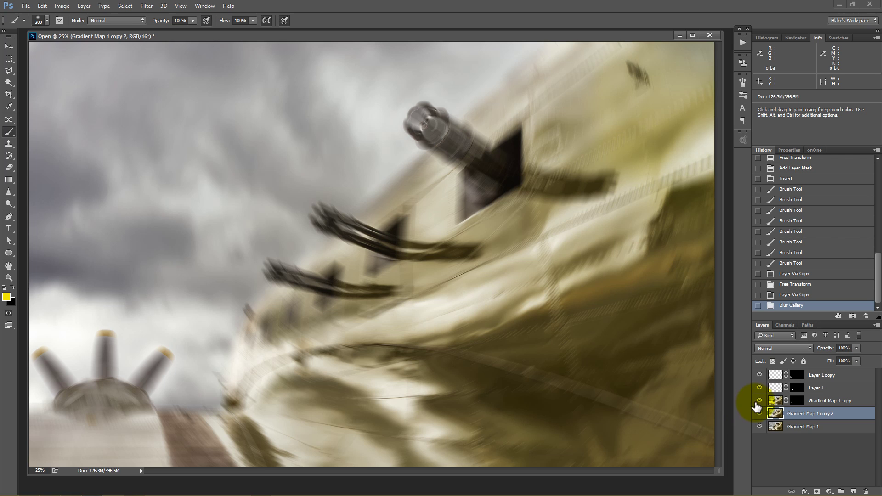
- Add a layer mask to Gradient Map 1 copy 2 and invert it to black
ctrl+click(773, 412)
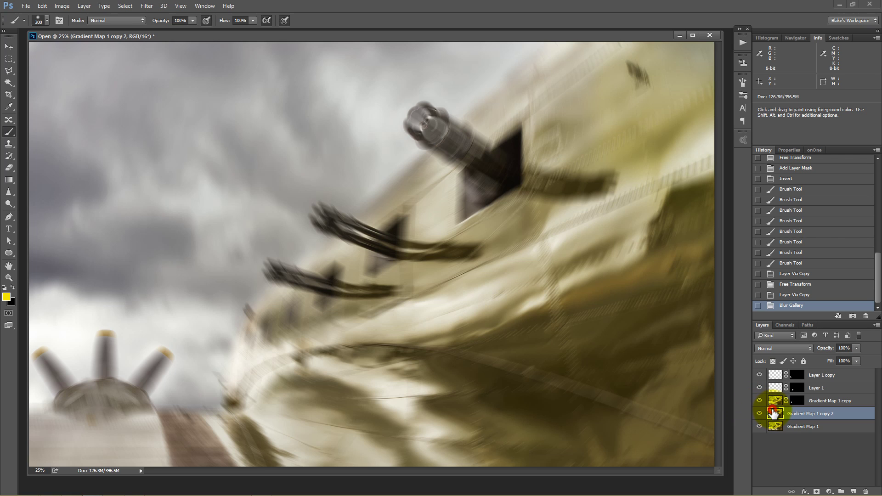
click(816, 490)
drag(810, 426, 787, 413)
key(ctrl+i)
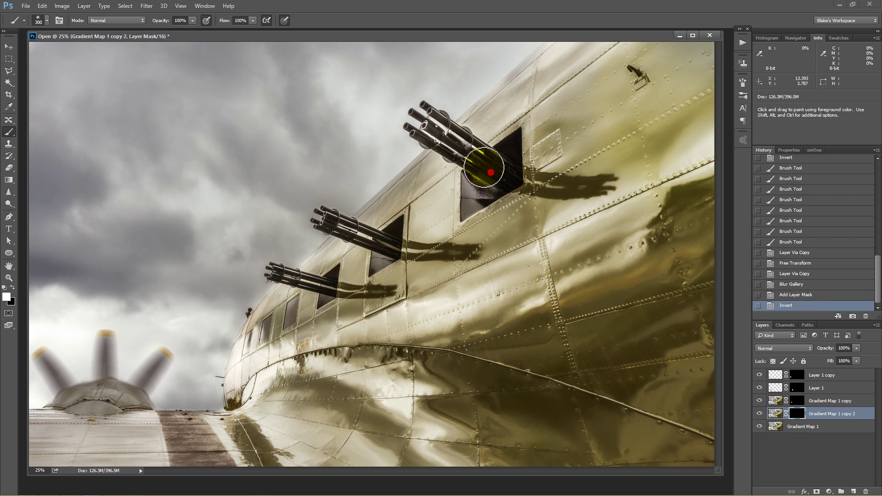
- Paint white on the mask over the nearest gun's barrels, from the window opening to the muzzle, to reveal the blur
mouse_move(485, 168)
mouse_down()
mouse_move(456, 152)
mouse_move(459, 134)
mouse_move(426, 120)
mouse_move(419, 105)
mouse_move(416, 130)
mouse_move(419, 112)
mouse_move(428, 117)
mouse_up()
mouse_move(424, 119)
mouse_down()
mouse_move(446, 146)
mouse_move(416, 123)
mouse_up()
mouse_move(415, 125)
mouse_down()
mouse_move(411, 118)
mouse_move(425, 116)
mouse_up()
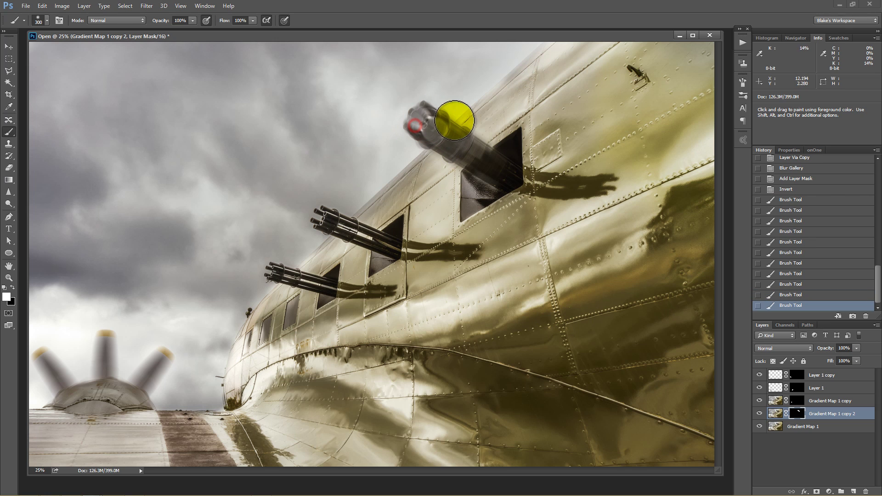
click(498, 175)
click(508, 173)
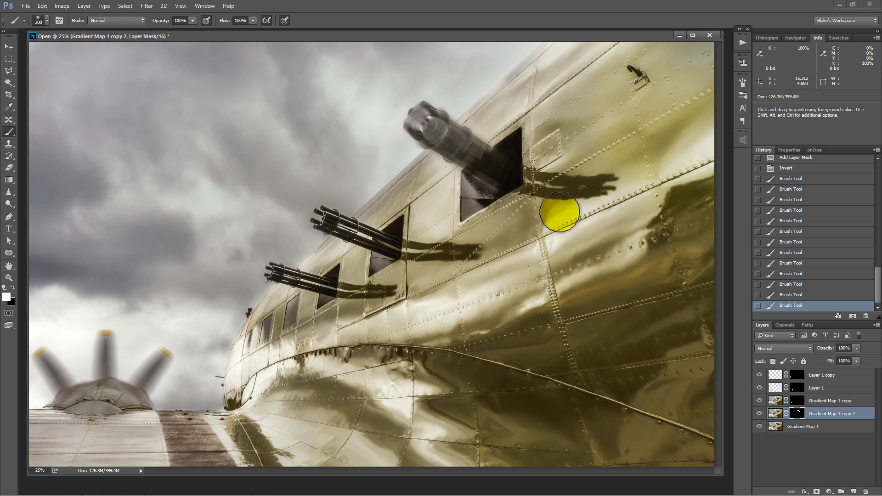
- Set the opacity of Gradient Map 1 copy 2 to 79% and toggle its visibility to compare the effect
click(854, 349)
drag(847, 358, 845, 357)
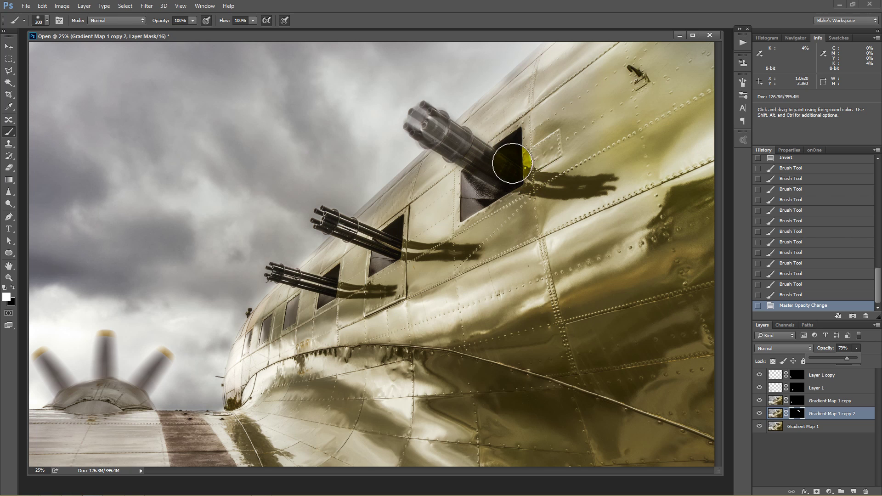
mouse_move(761, 412)
mouse_down()
mouse_move(758, 375)
mouse_move(760, 415)
mouse_up()
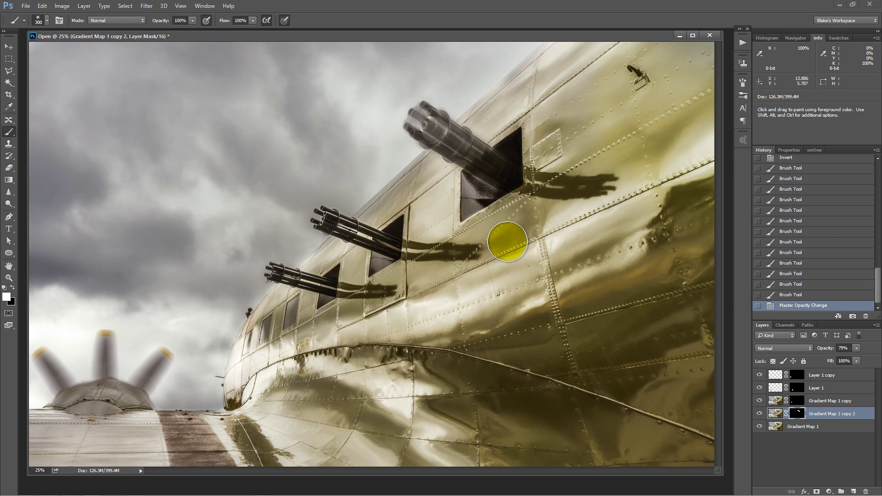
mouse_move(108, 494)
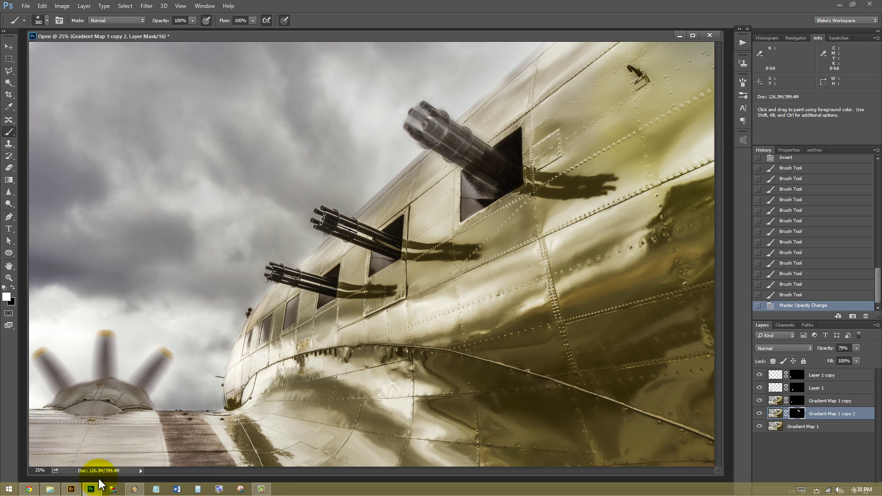